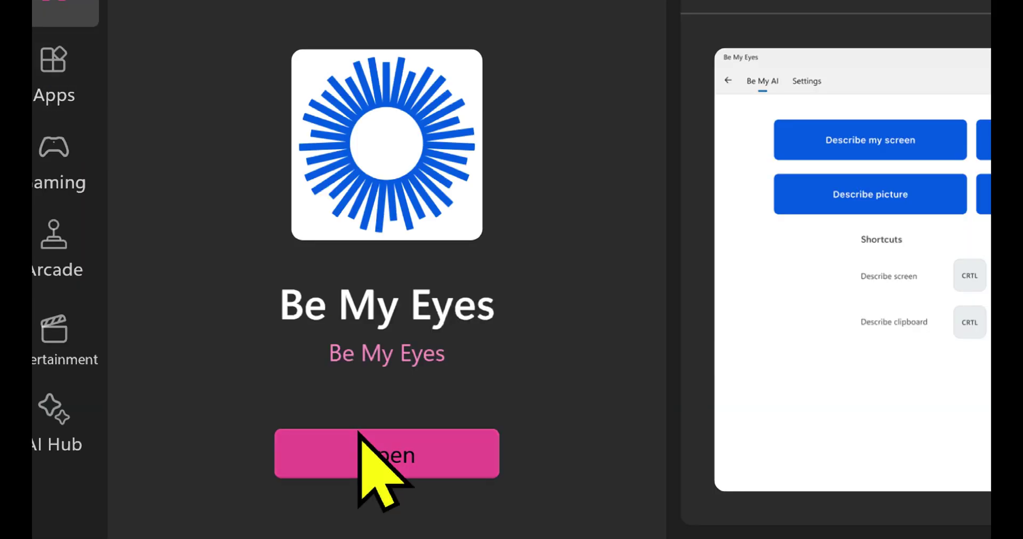
Launch Be My Eyes from its store page, have the AI describe the screen, and read through the description.
{"action": "left_click", "coordinate": [372, 461]}
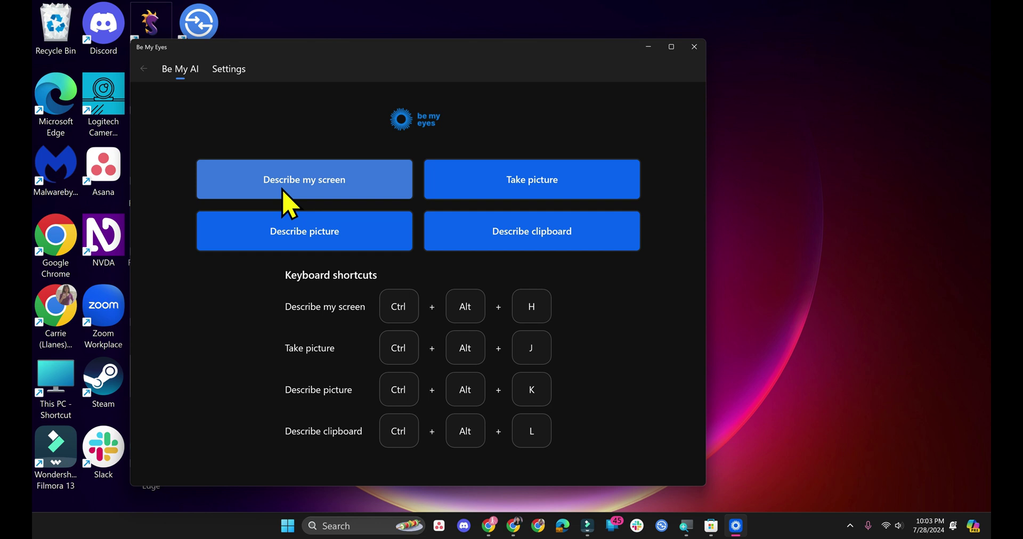
{"action": "left_click", "coordinate": [284, 193]}
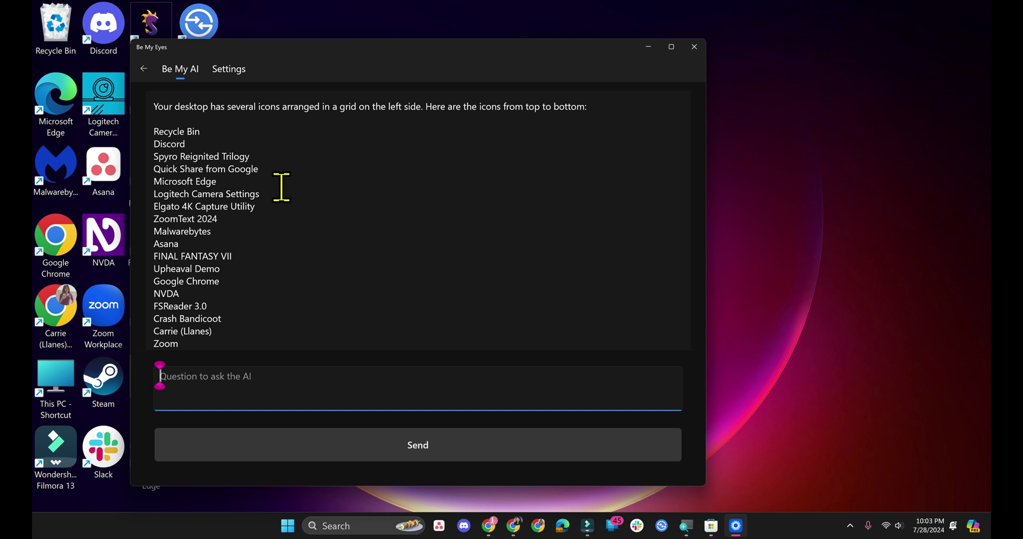
{"action": "scroll", "coordinate": [290, 197], "scroll_direction": "up", "scroll_amount": 5}
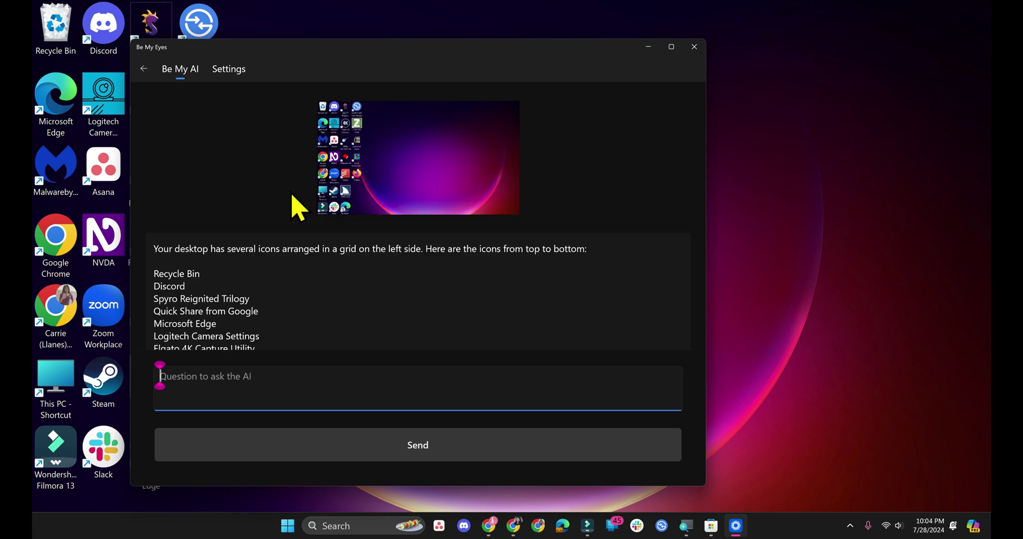
{"action": "scroll", "coordinate": [282, 189], "scroll_direction": "down", "scroll_amount": 5}
{"action": "scroll", "coordinate": [282, 187], "scroll_direction": "up", "scroll_amount": 3}
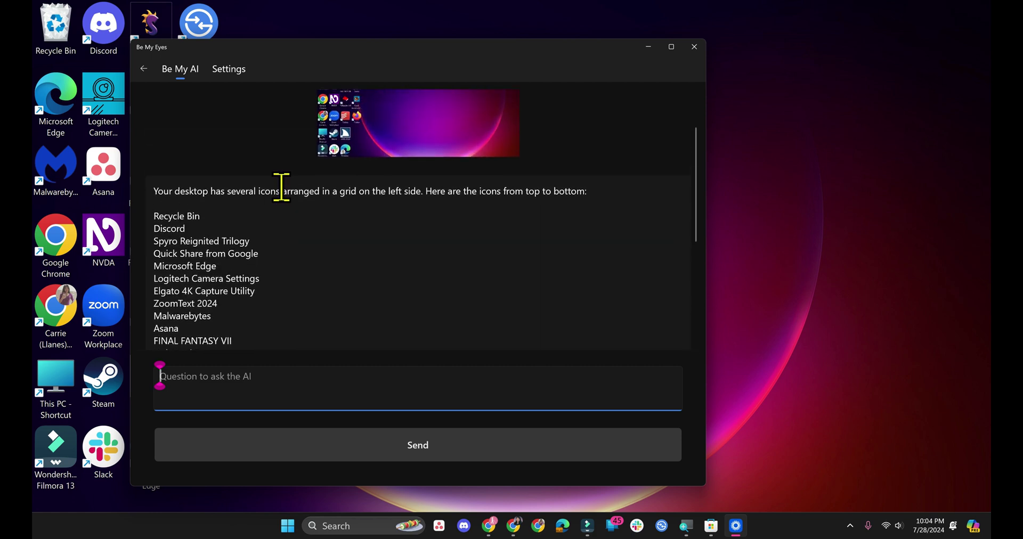
{"action": "scroll", "coordinate": [281, 187], "scroll_direction": "up", "scroll_amount": 2}
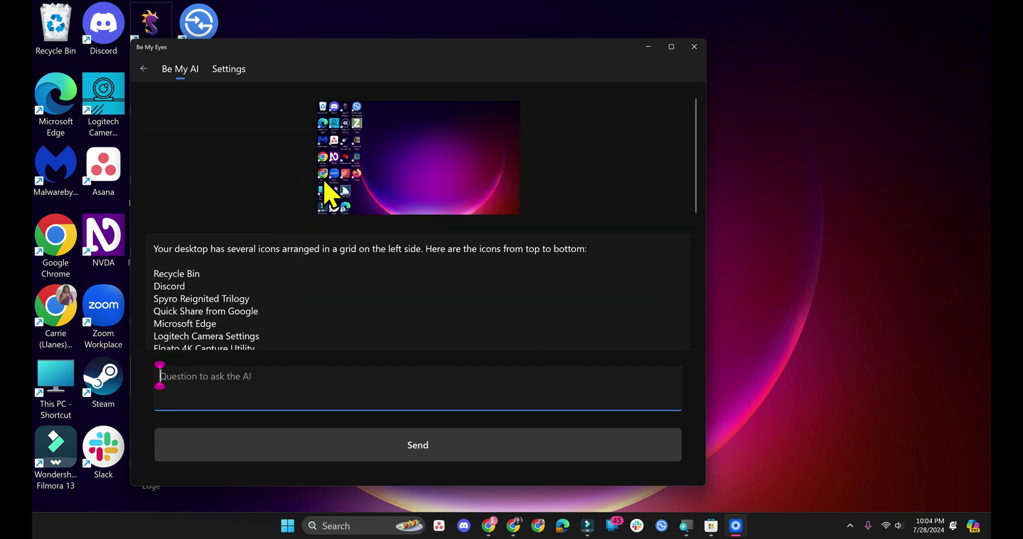
{"action": "scroll", "coordinate": [331, 195], "scroll_direction": "down", "scroll_amount": 5}
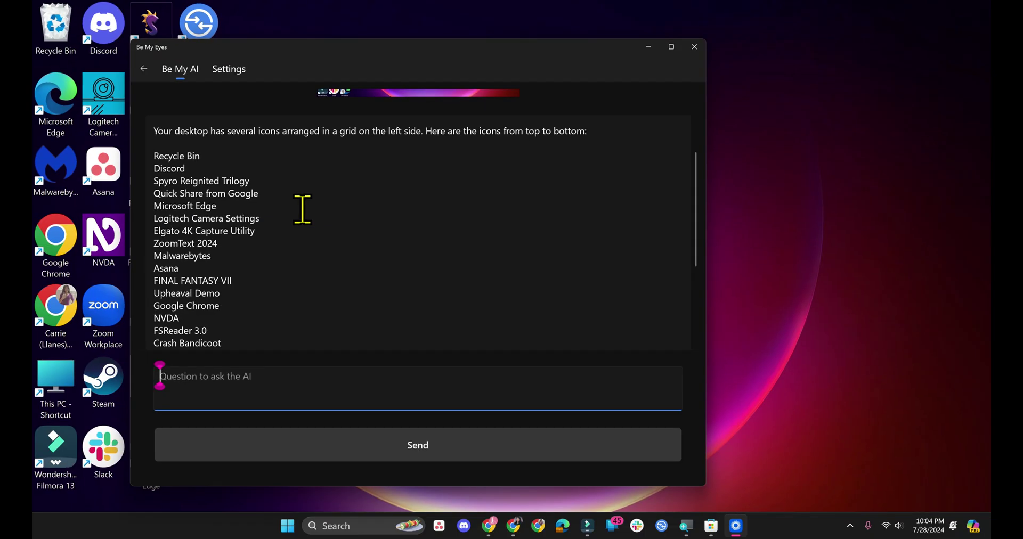
{"action": "scroll", "coordinate": [303, 212], "scroll_direction": "down", "scroll_amount": 3}
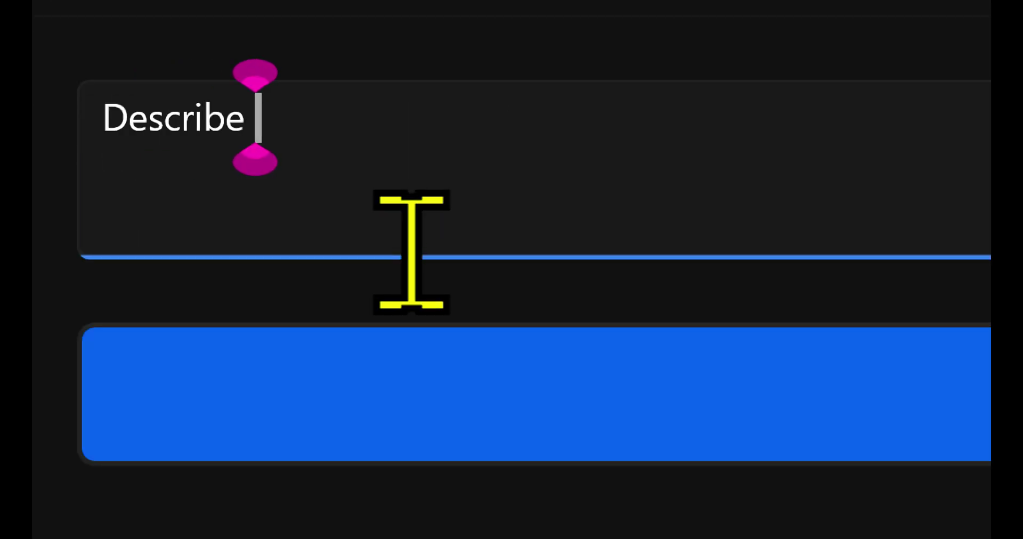
Ask the AI to "Describe in more detail" and review its answer about the desktop icons.
{"action": "type", "text": "in more detail"}
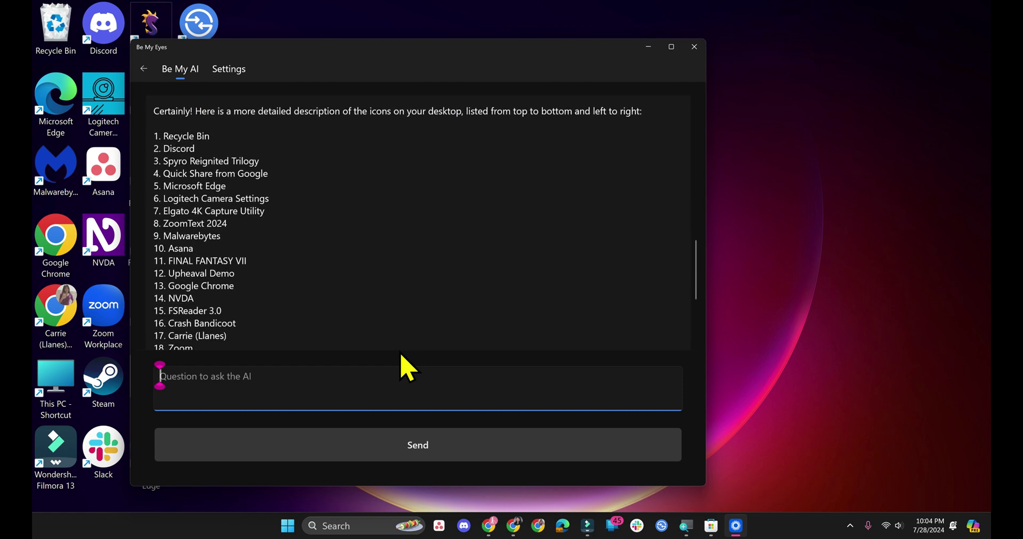
{"action": "scroll", "coordinate": [387, 319], "scroll_direction": "up", "scroll_amount": 10}
{"action": "scroll", "coordinate": [368, 303], "scroll_direction": "up", "scroll_amount": 3}
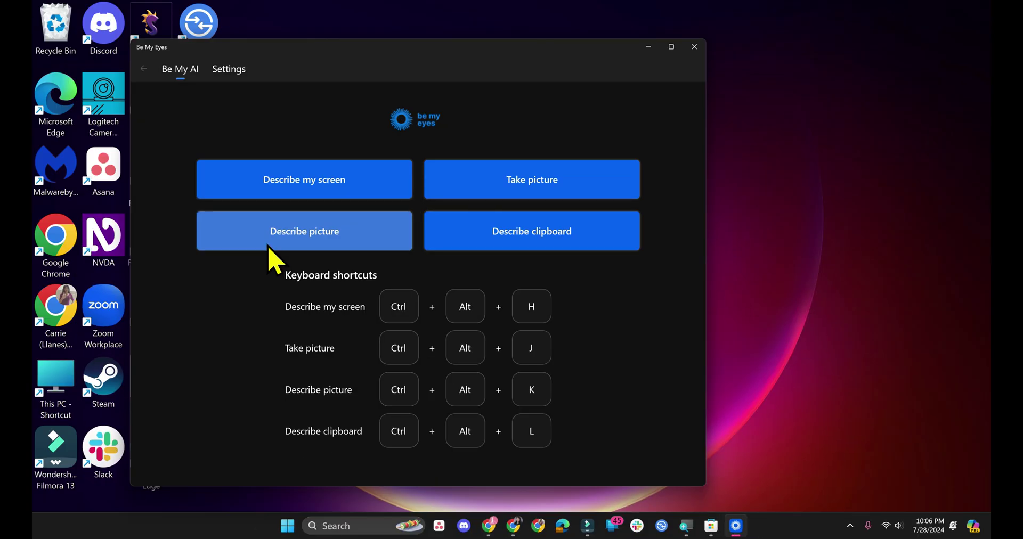
Open the file chooser for describing a picture and cancel it without choosing a file.
{"action": "left_click", "coordinate": [268, 246]}
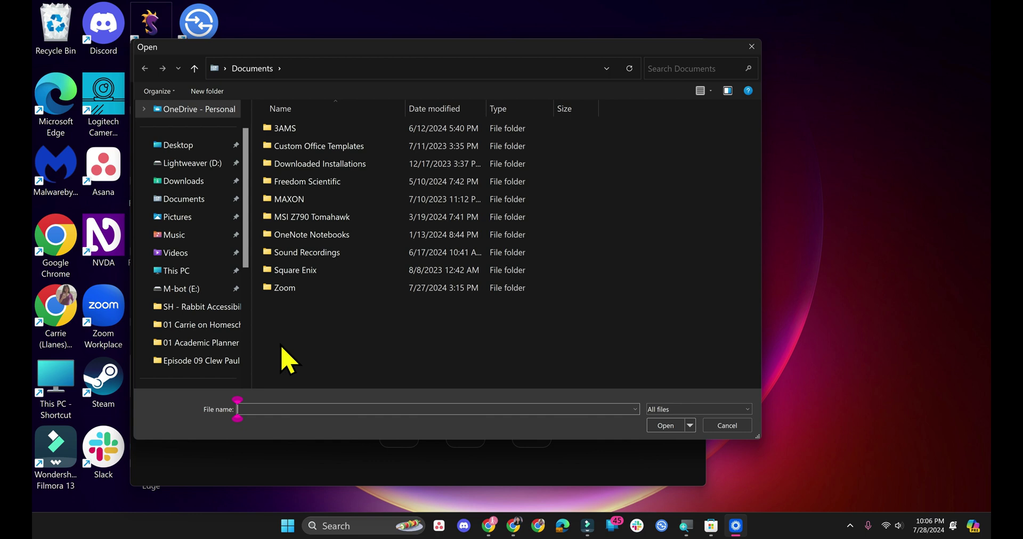
{"action": "key", "text": "Escape"}
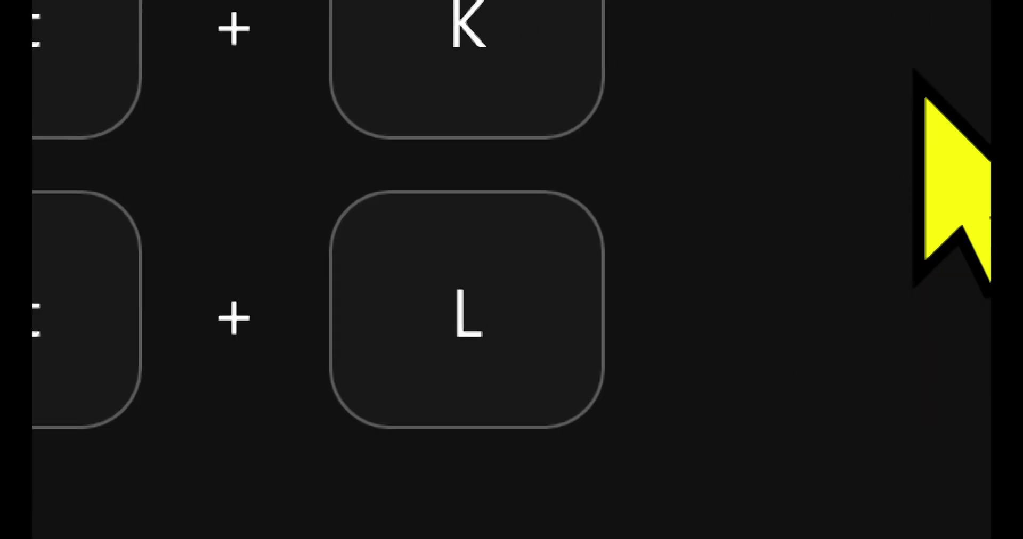
Step through the screen, picture and clipboard options on the Be My AI page and open Settings.
{"action": "key", "text": "alt+Tab"}
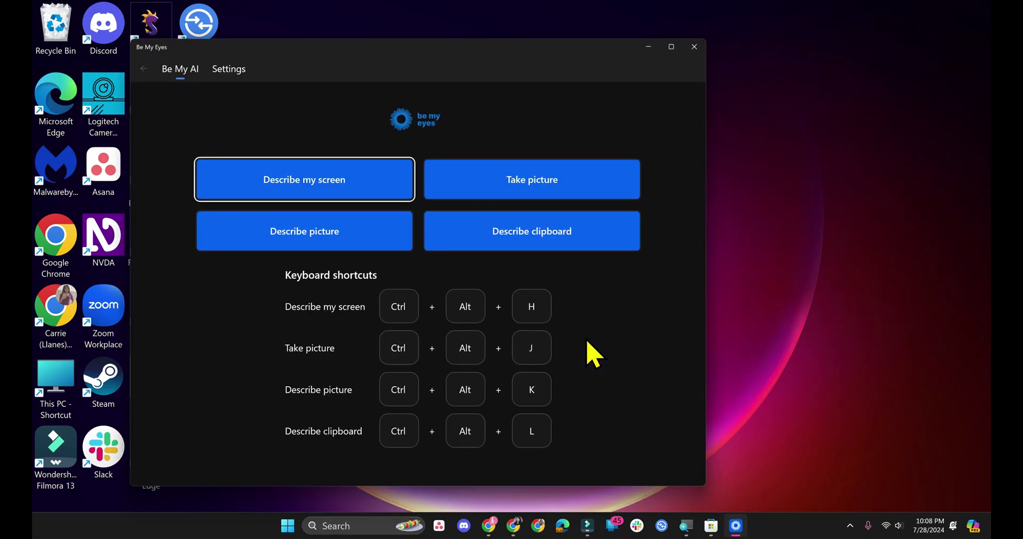
{"action": "key", "text": "shift+Tab"}
{"action": "key", "text": "Tab"}
{"action": "key", "text": "Tab"}
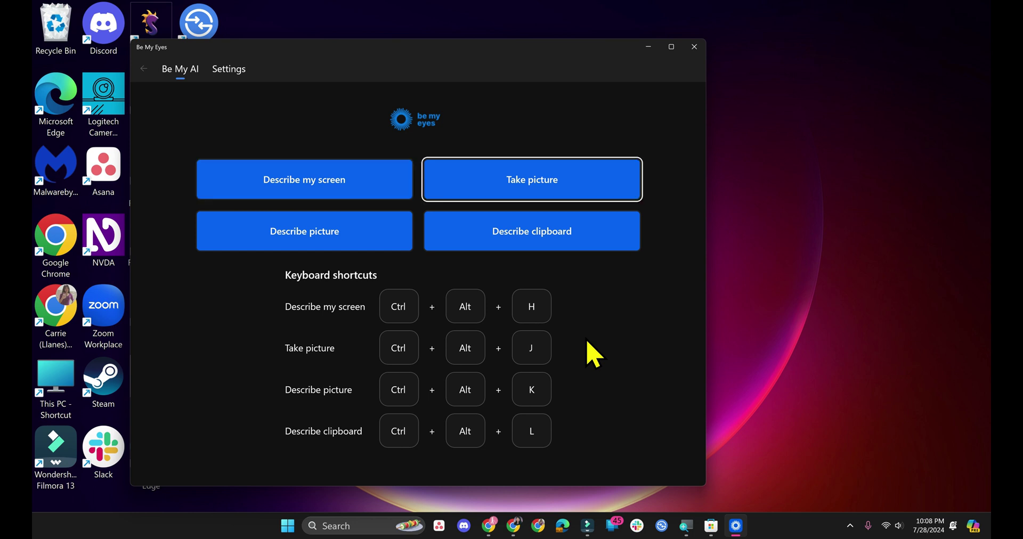
{"action": "key", "text": "Tab"}
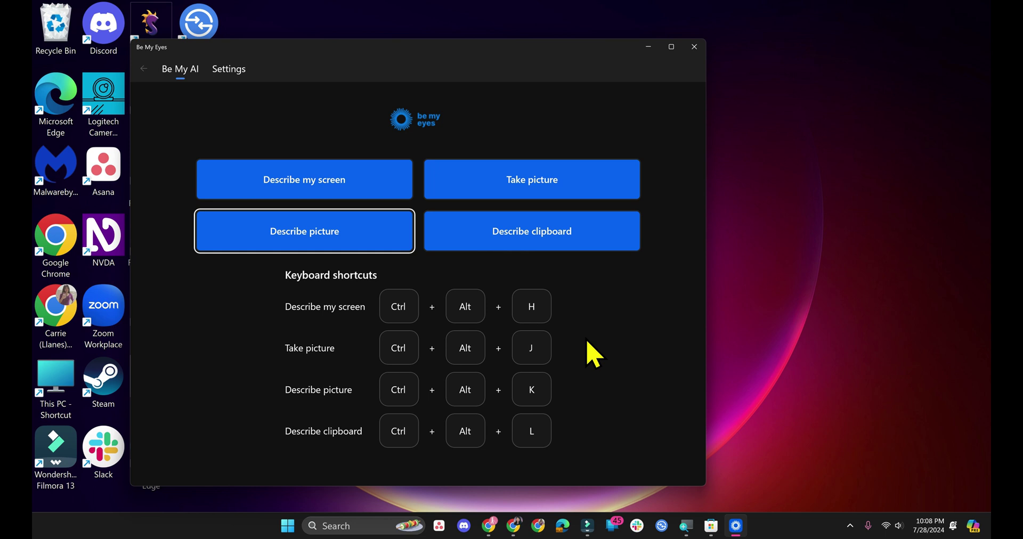
{"action": "key", "text": "Tab"}
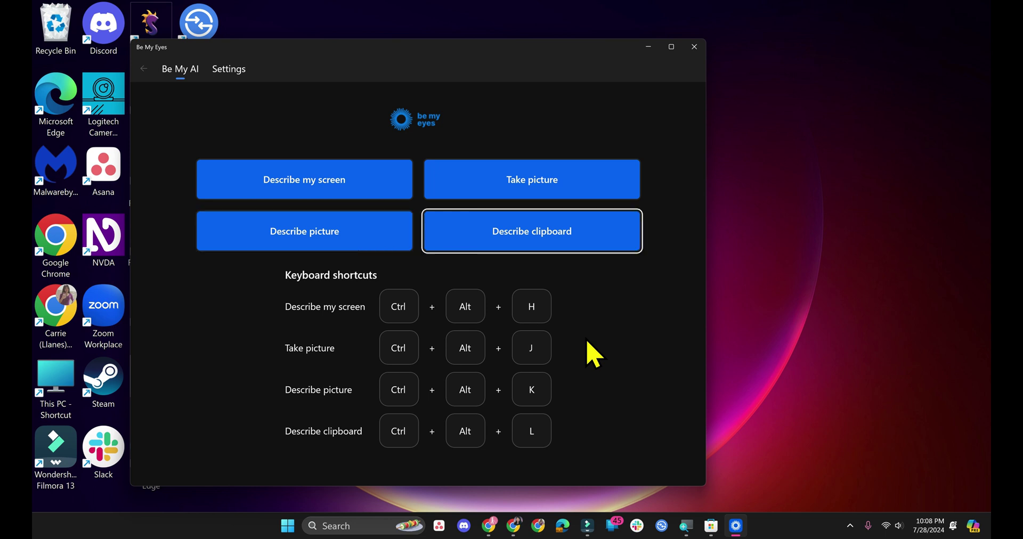
{"action": "key", "text": "Tab"}
{"action": "key", "text": "Right"}
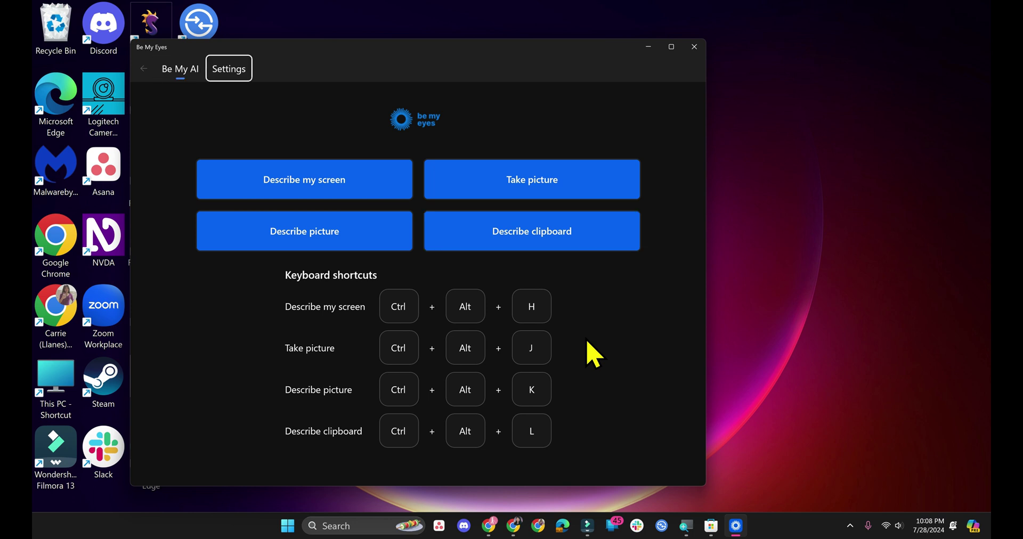
{"action": "key", "text": "Return"}
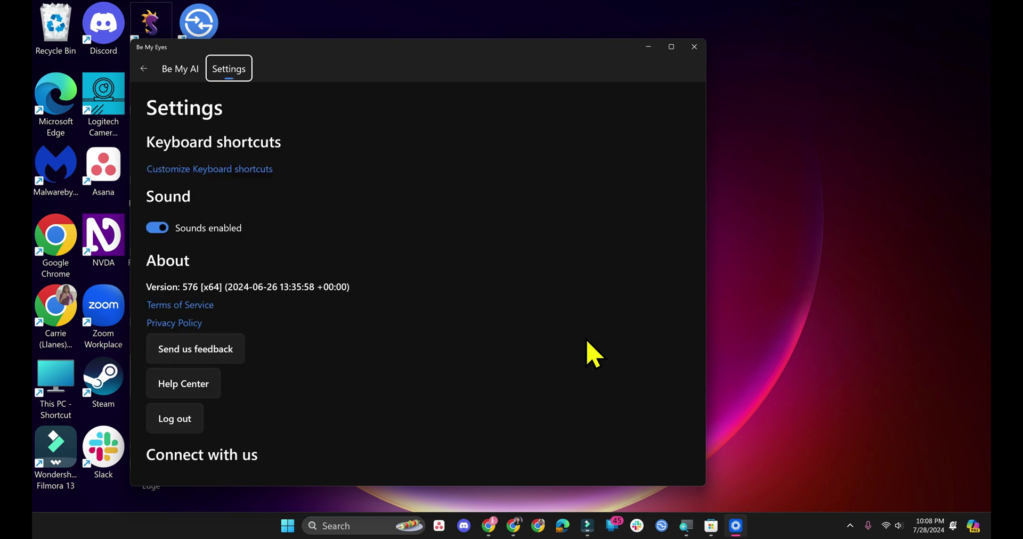
Examine the Settings options for keyboard shortcuts, sound, version and legal information, feedback, help, logging out and social links.
{"action": "key", "text": "Tab"}
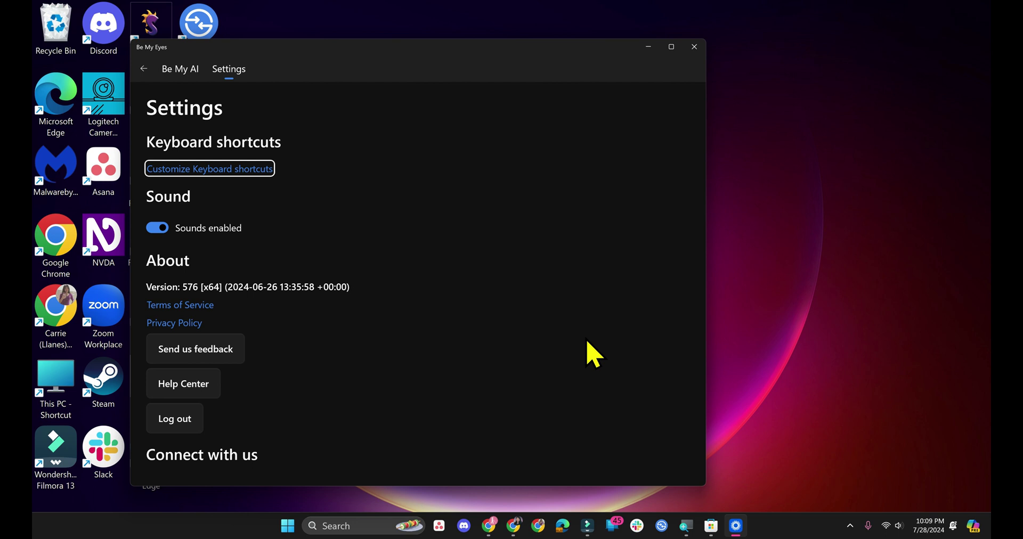
{"action": "key", "text": "Tab"}
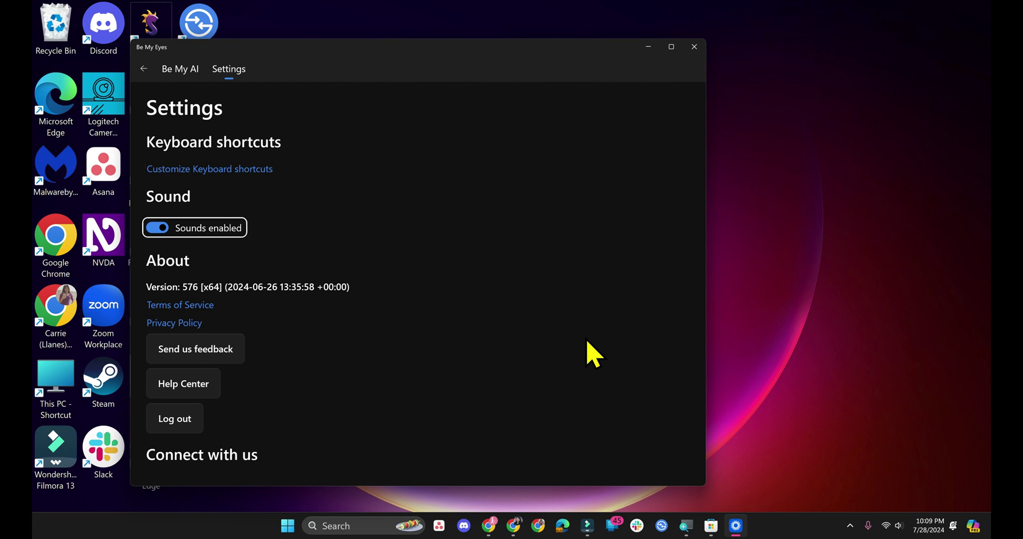
{"action": "key", "text": "Tab"}
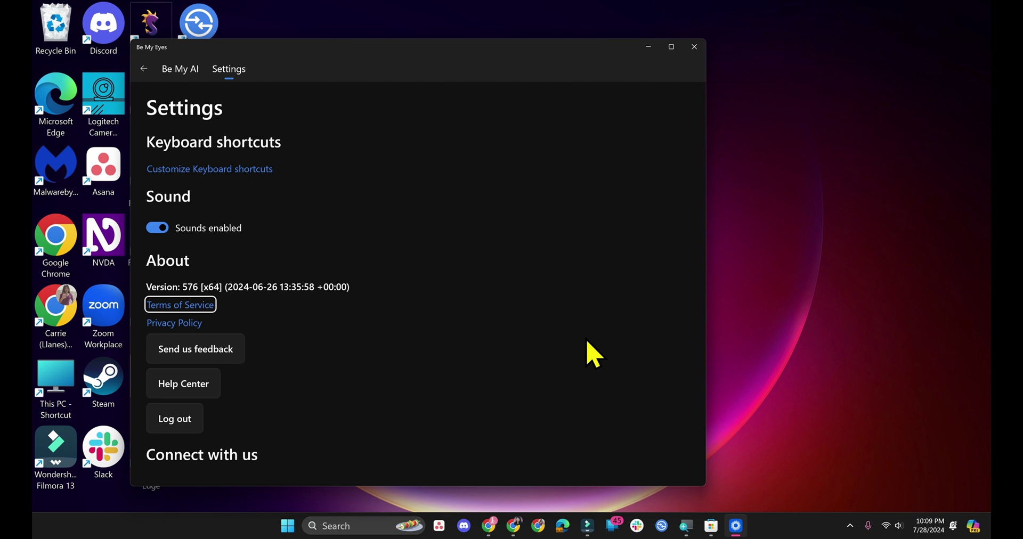
{"action": "key", "text": "Tab"}
{"action": "key", "text": "Tab"}
{"action": "key", "text": "Tab"}
{"action": "key", "text": "Tab"}
{"action": "key", "text": "Tab"}
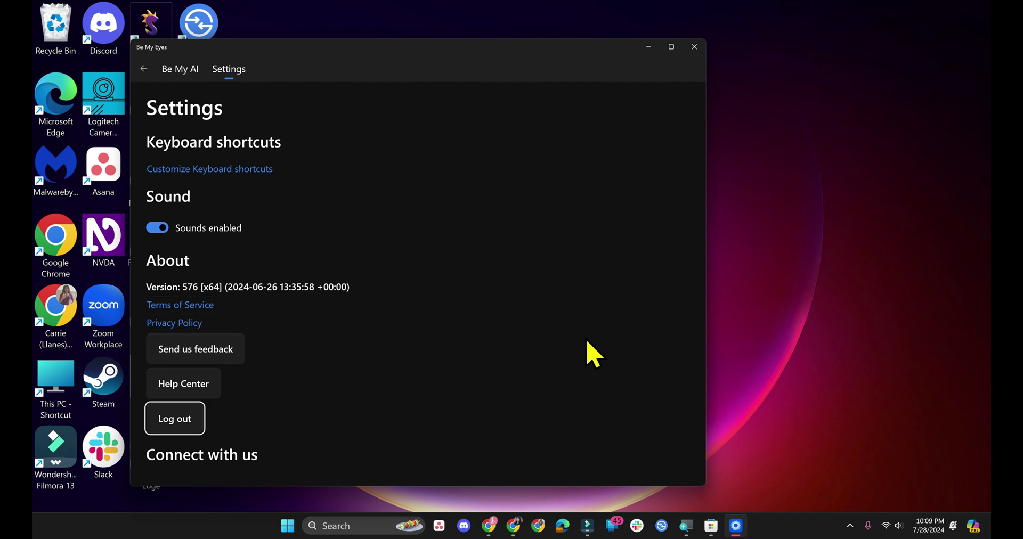
{"action": "key", "text": "Tab"}
{"action": "key", "text": "Tab"}
{"action": "key", "text": "Tab"}
{"action": "key", "text": "Tab"}
{"action": "key", "text": "Tab"}
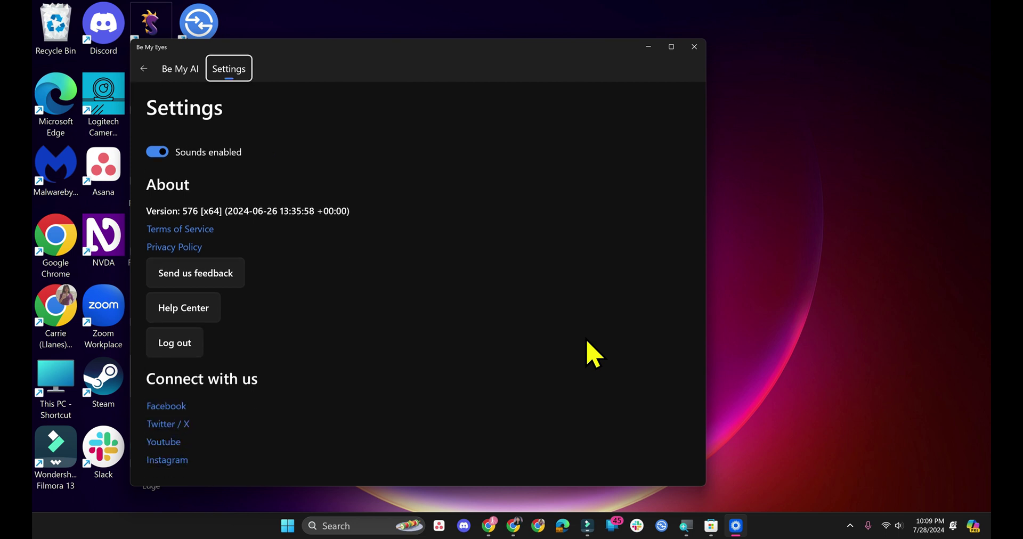
Open the keyboard shortcut customization and review the shortcuts for Describe my screen, Describe clipboard, Take picture and Describe picture.
{"action": "key", "text": "Tab"}
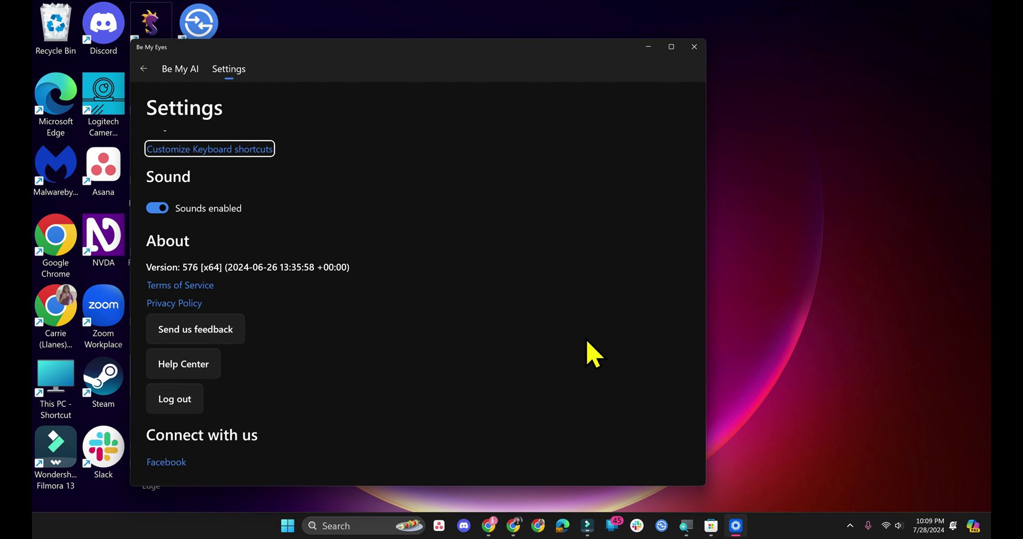
{"action": "key", "text": "Return"}
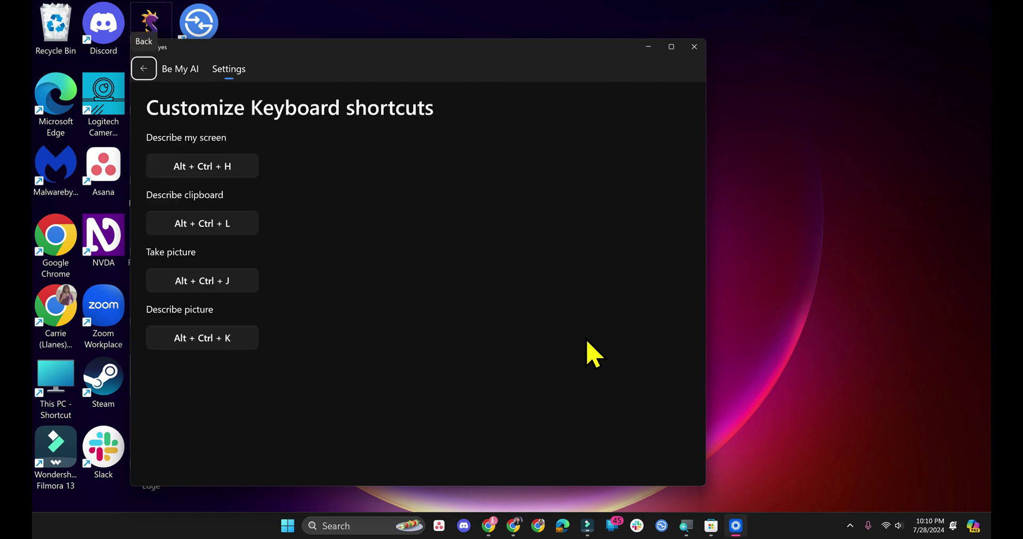
{"action": "key", "text": "Tab"}
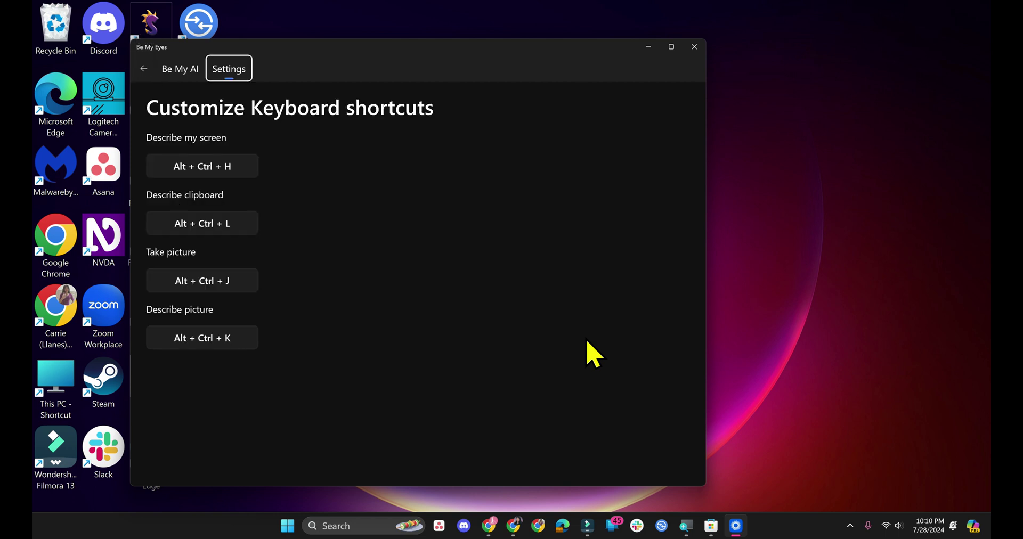
{"action": "key", "text": "Tab"}
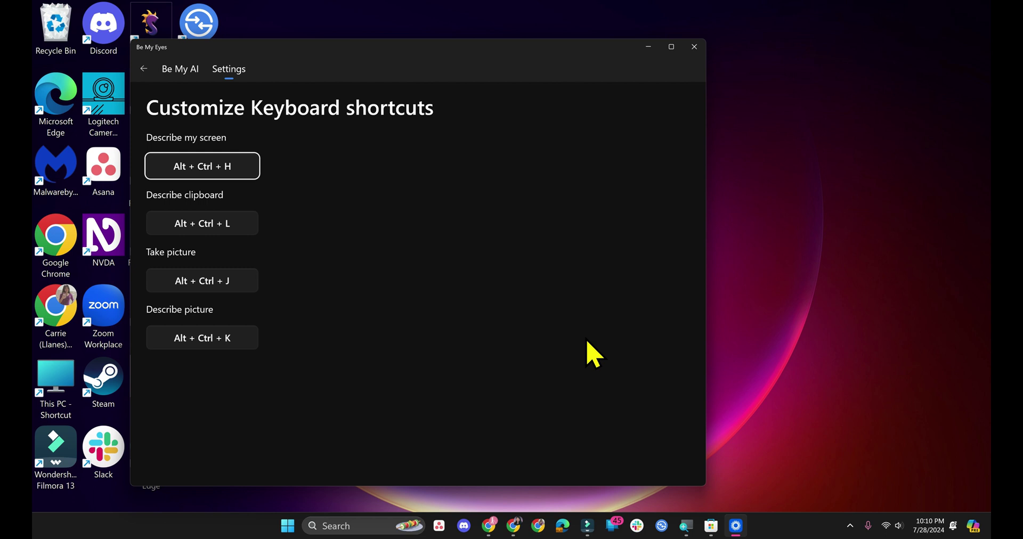
{"action": "key", "text": "Tab"}
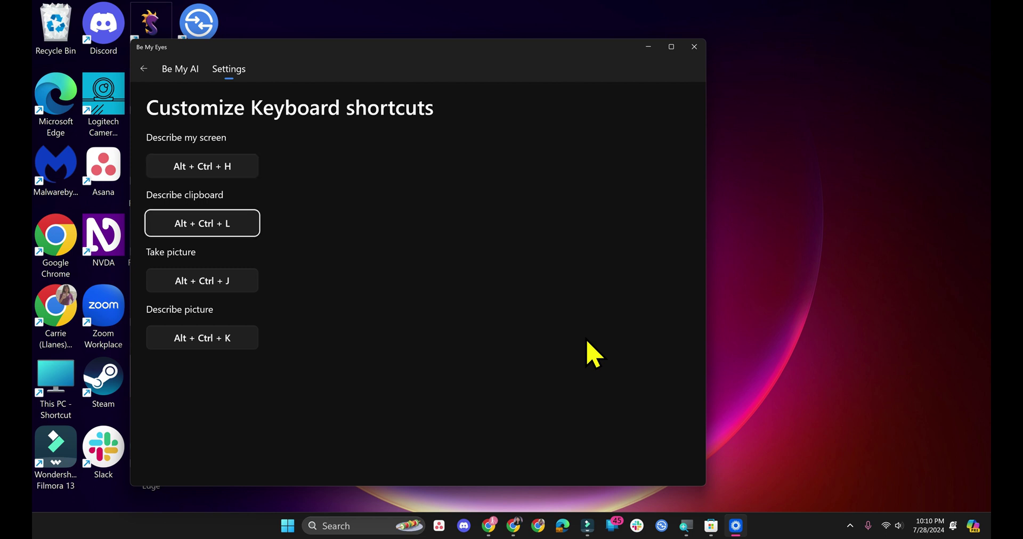
{"action": "key", "text": "Tab"}
{"action": "key", "text": "Tab"}
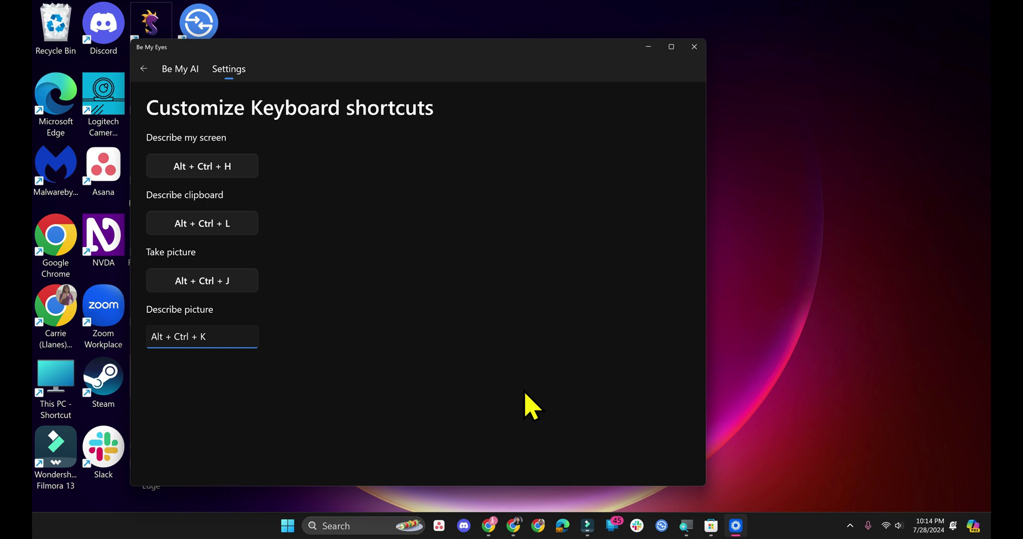
{"action": "key", "text": "shift+Tab"}
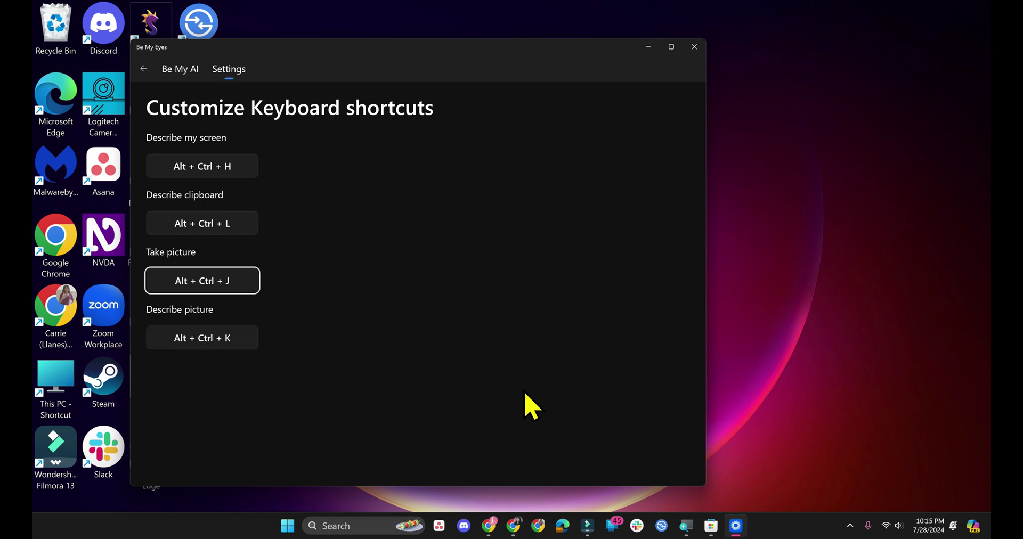